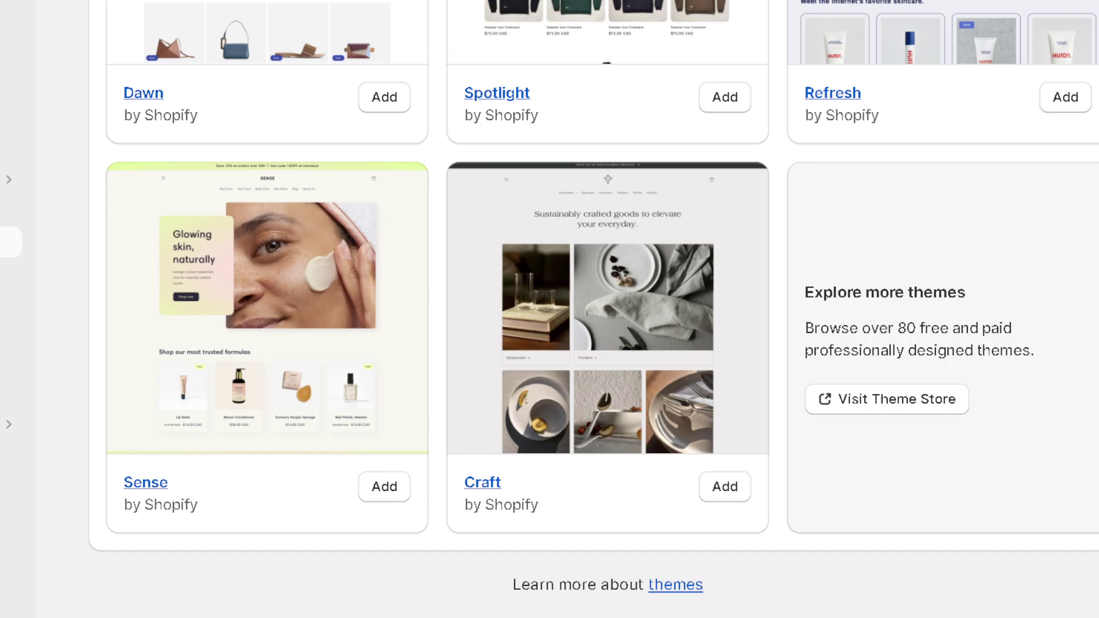
scroll(550, 309, "up", 1)
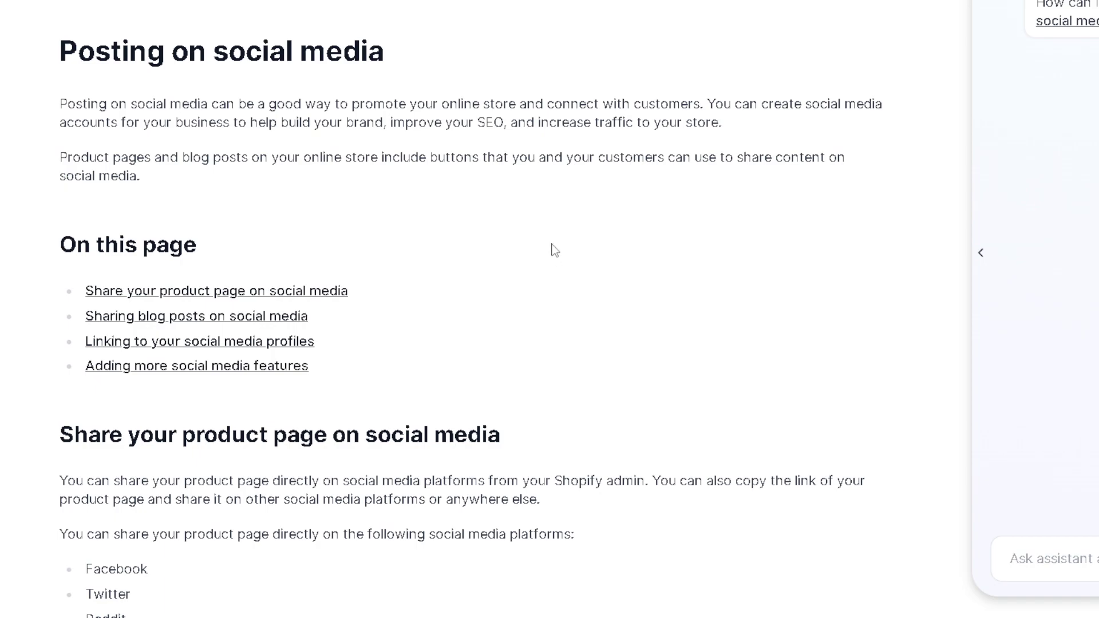
scroll(552, 249, "down", 2)
scroll(552, 250, "down", 2)
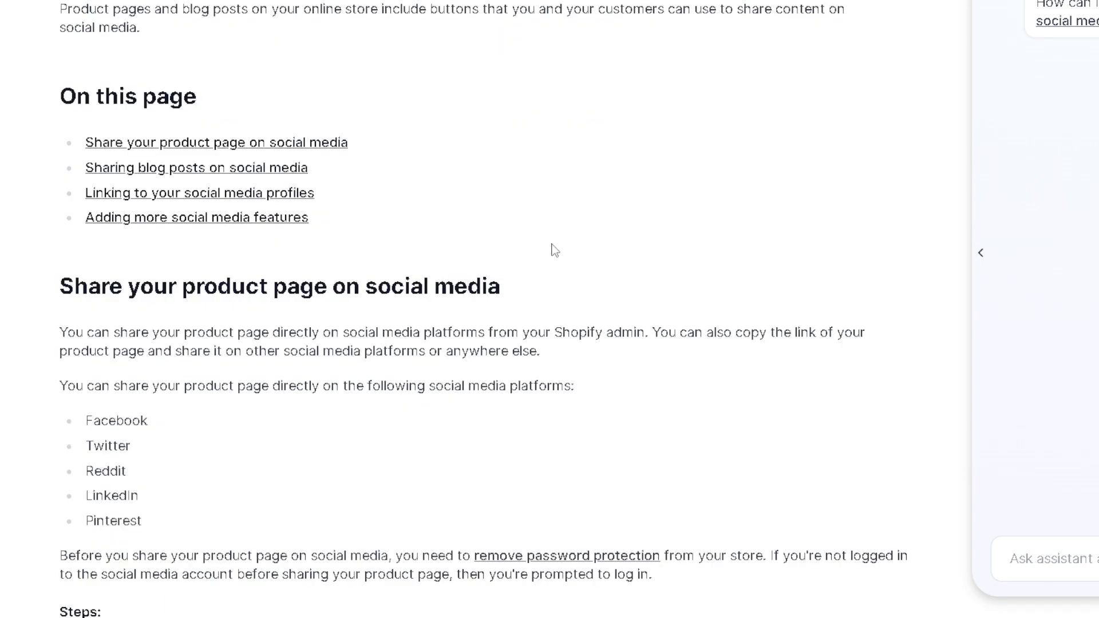
scroll(553, 249, "down", 2)
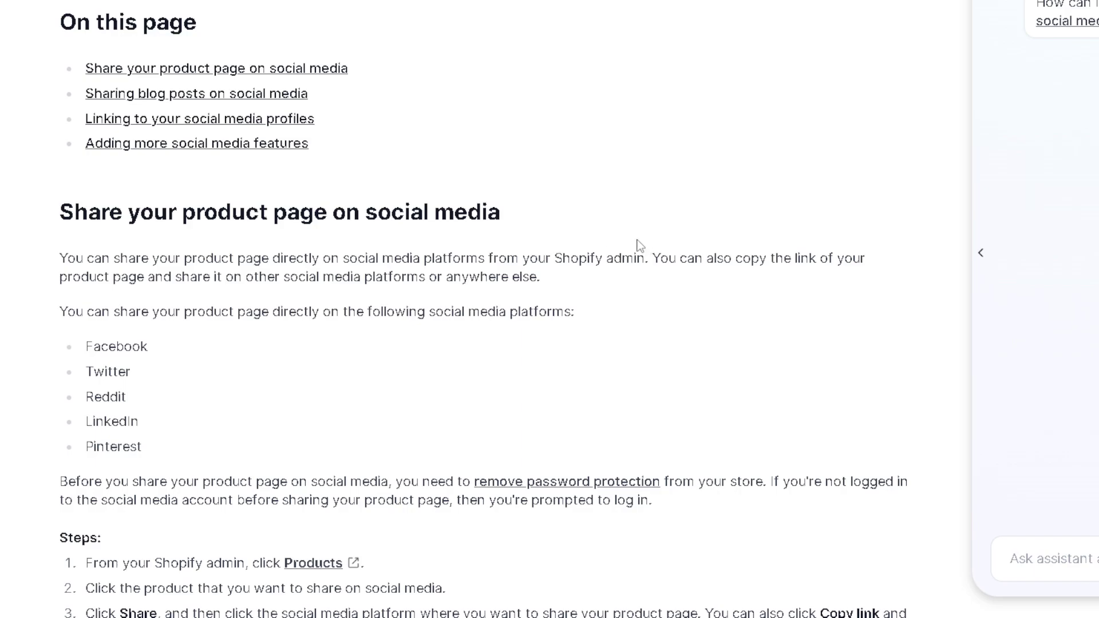
scroll(639, 246, "down", 1)
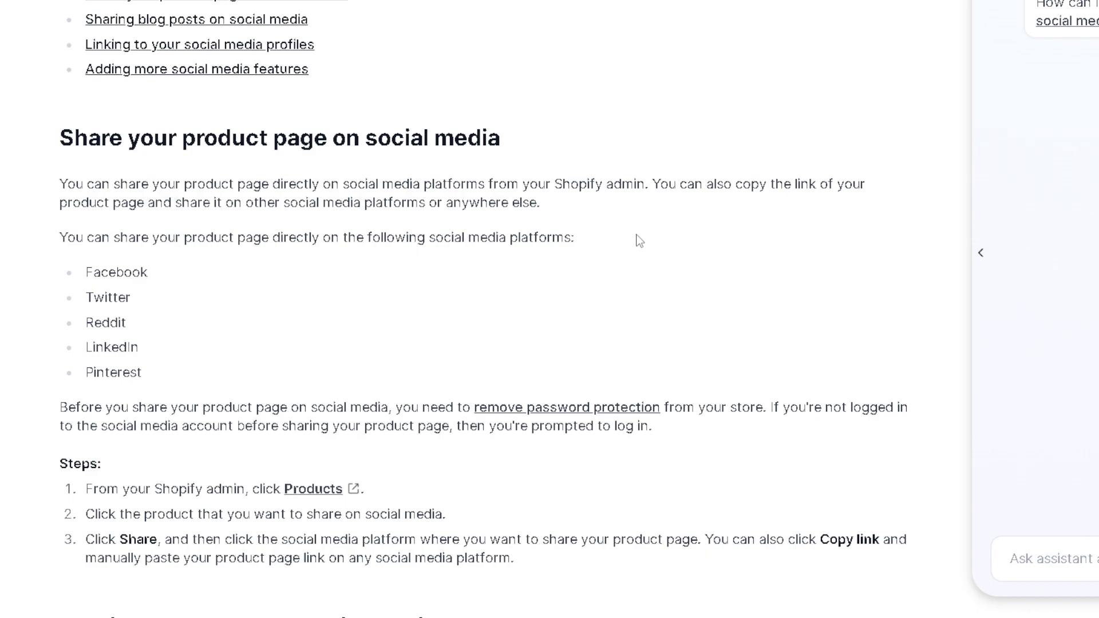
scroll(638, 240, "down", 1)
scroll(639, 241, "down", 1)
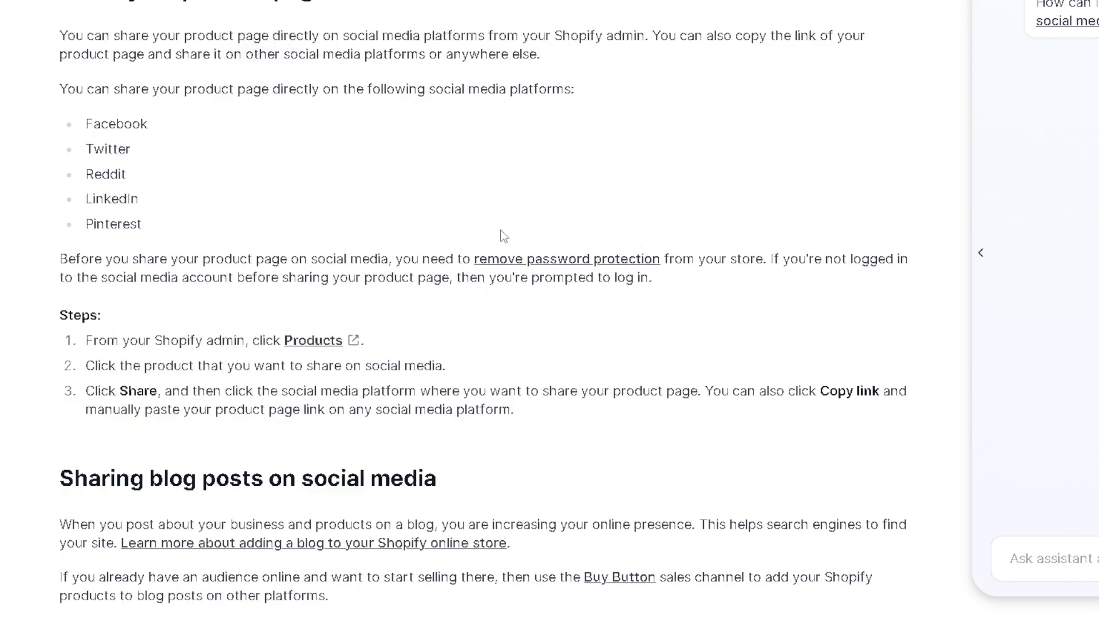
scroll(502, 234, "down", 1)
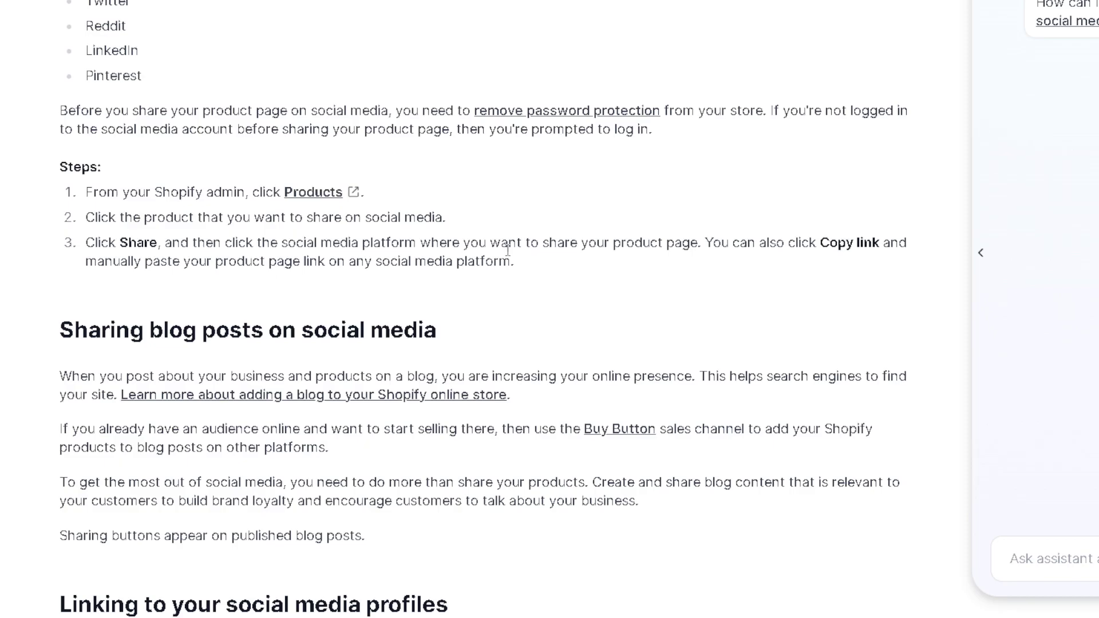
scroll(538, 258, "down", 3)
scroll(539, 258, "down", 3)
scroll(538, 258, "down", 3)
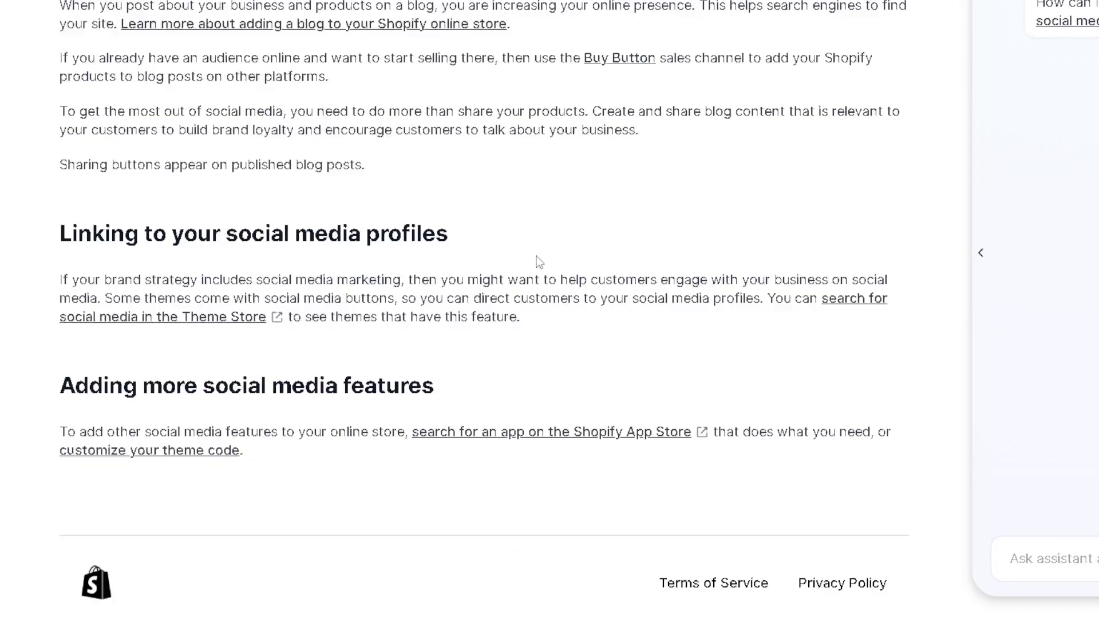
scroll(539, 260, "down", 1)
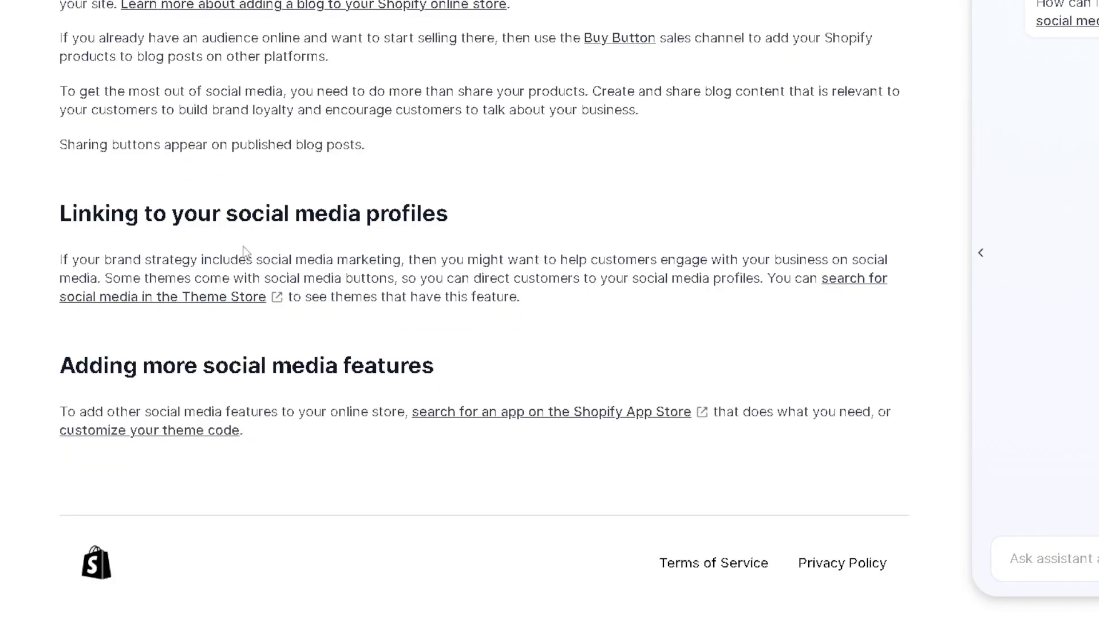